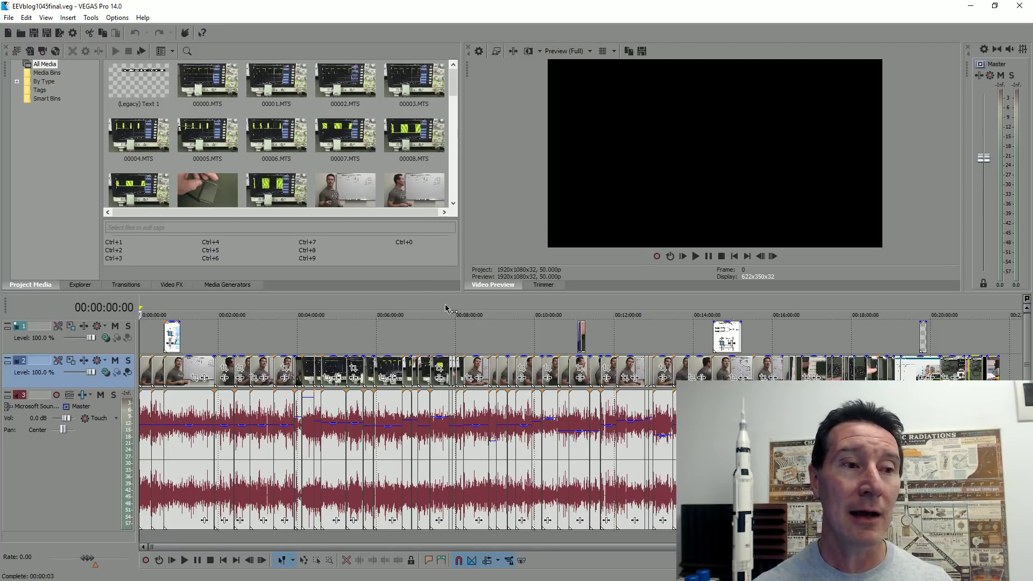
- Move the playhead to 00:07:44:05 so the preview shows the oscilloscope shot
left_click(444, 305)
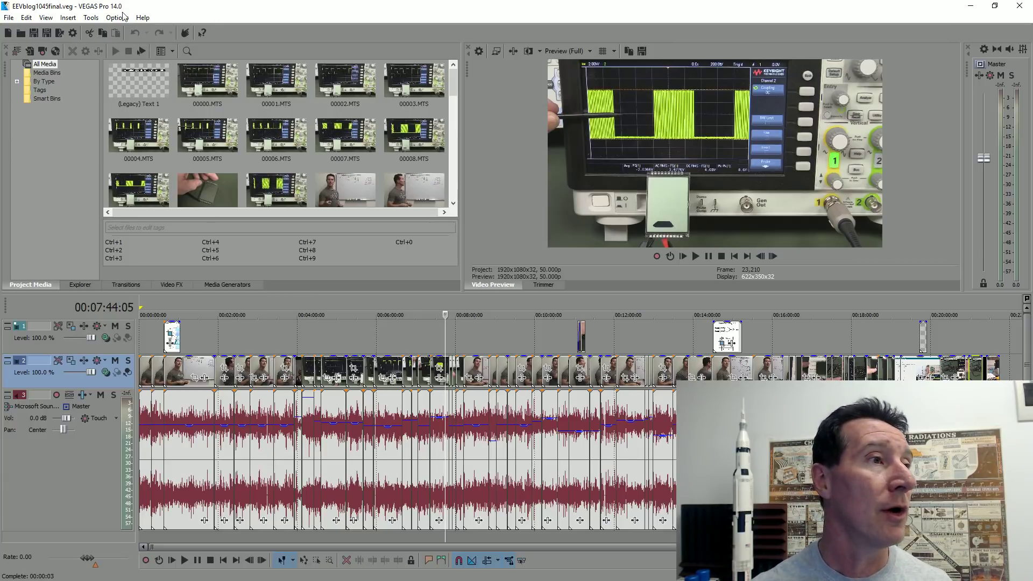
- In Preferences > Video, set GPU acceleration of video processing to Off, apply it, and close
left_click(117, 17)
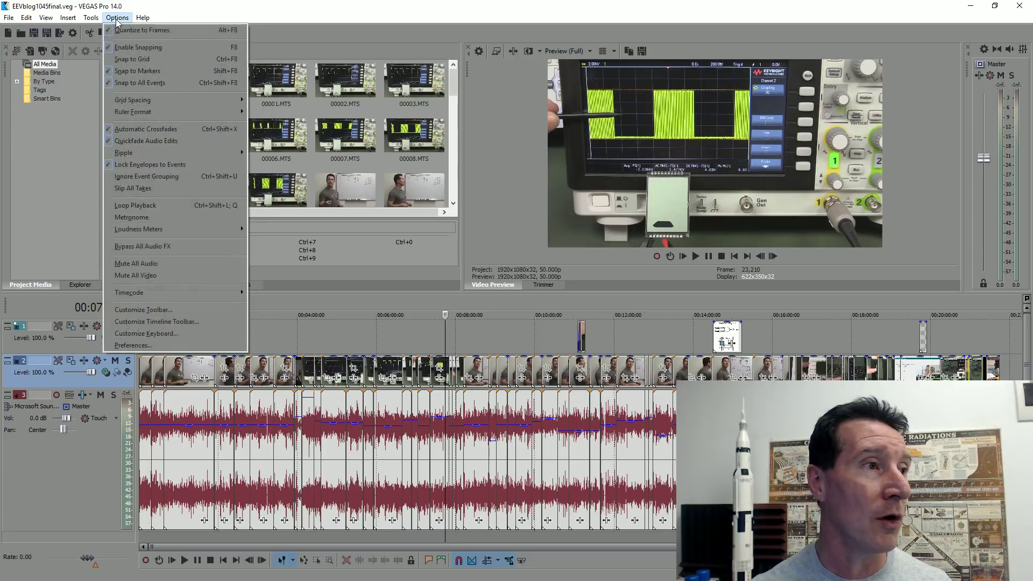
left_click(156, 348)
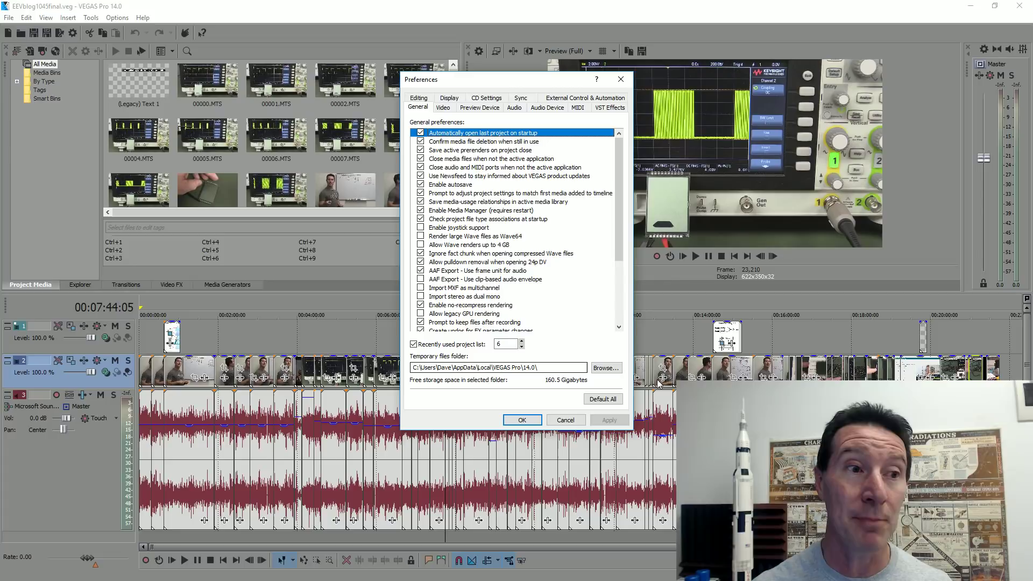
left_click(420, 99)
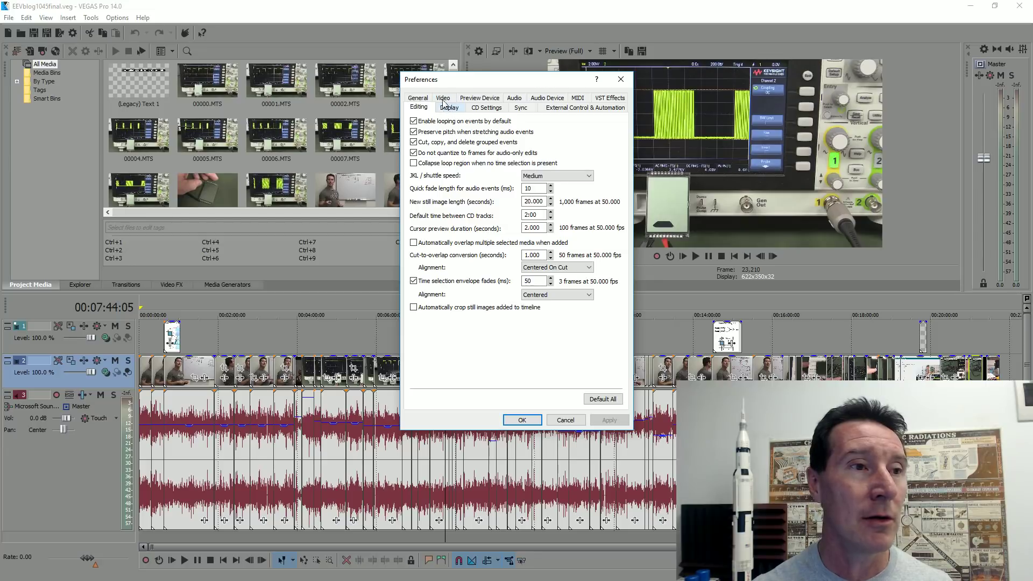
left_click(442, 98)
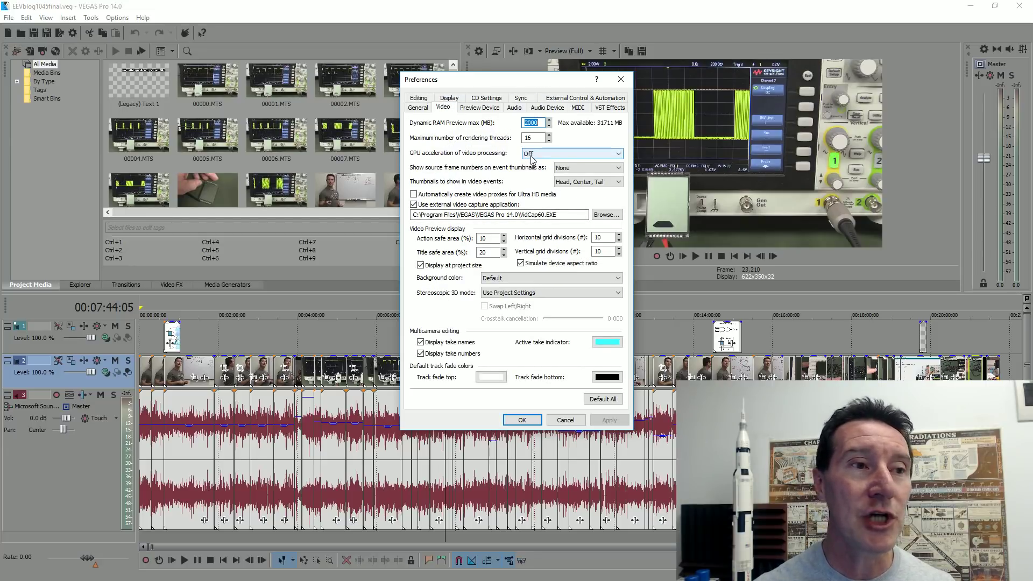
left_click(531, 154)
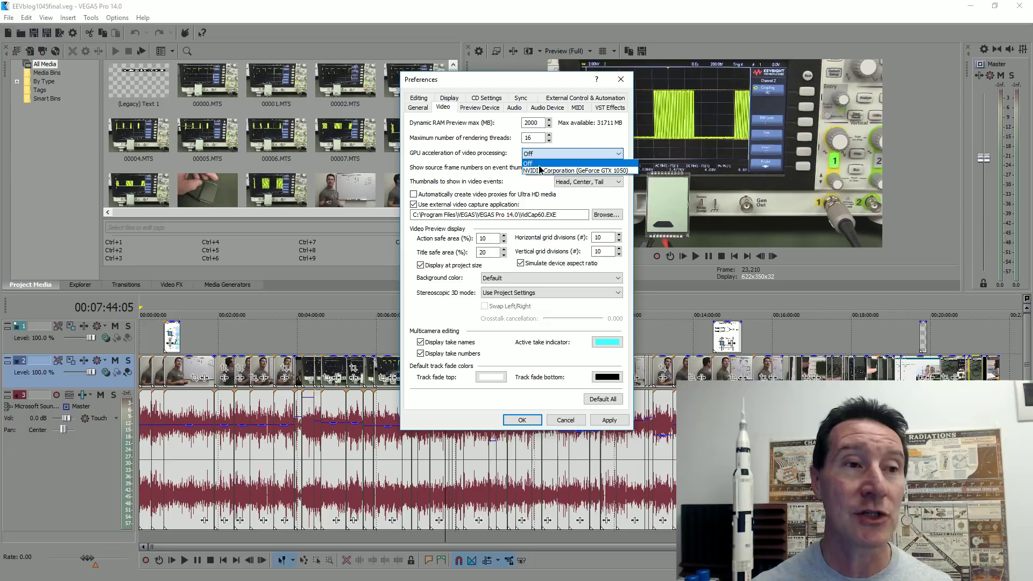
left_click(538, 164)
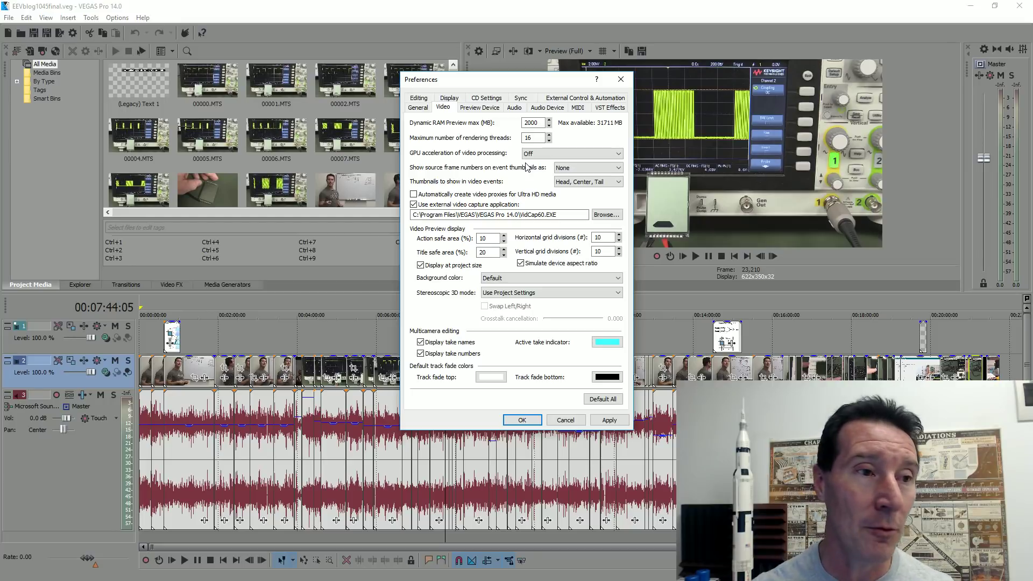
left_click(607, 420)
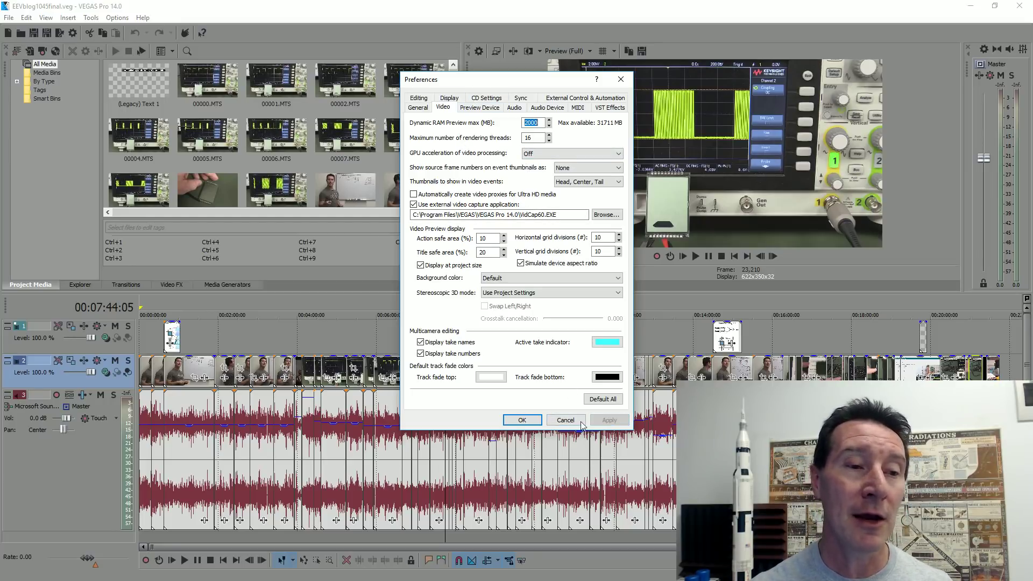
left_click(522, 421)
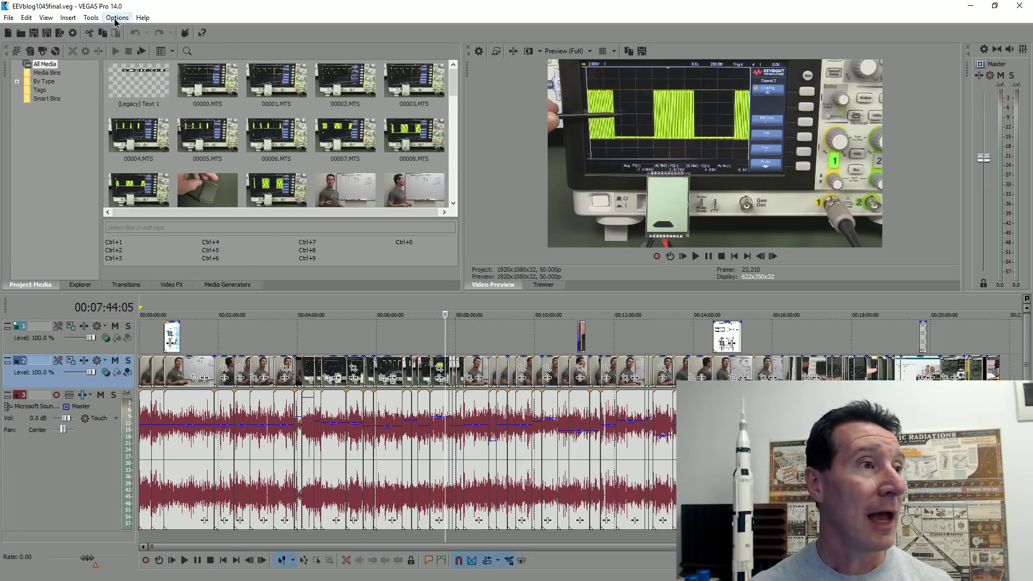
- Reopen Preferences on the Internal page and scroll through its values and defaults
left_click(116, 18)
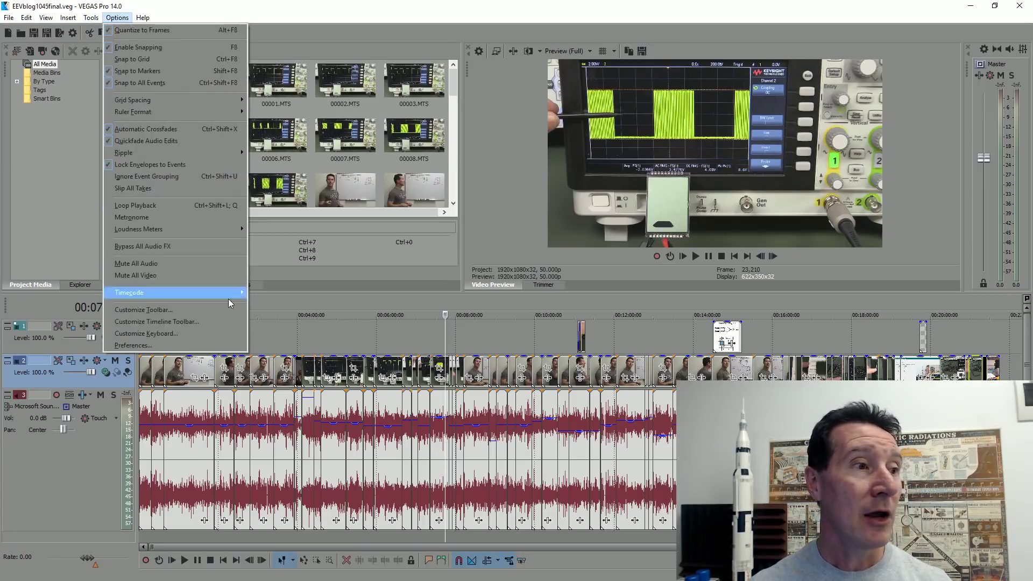
left_click(188, 350)
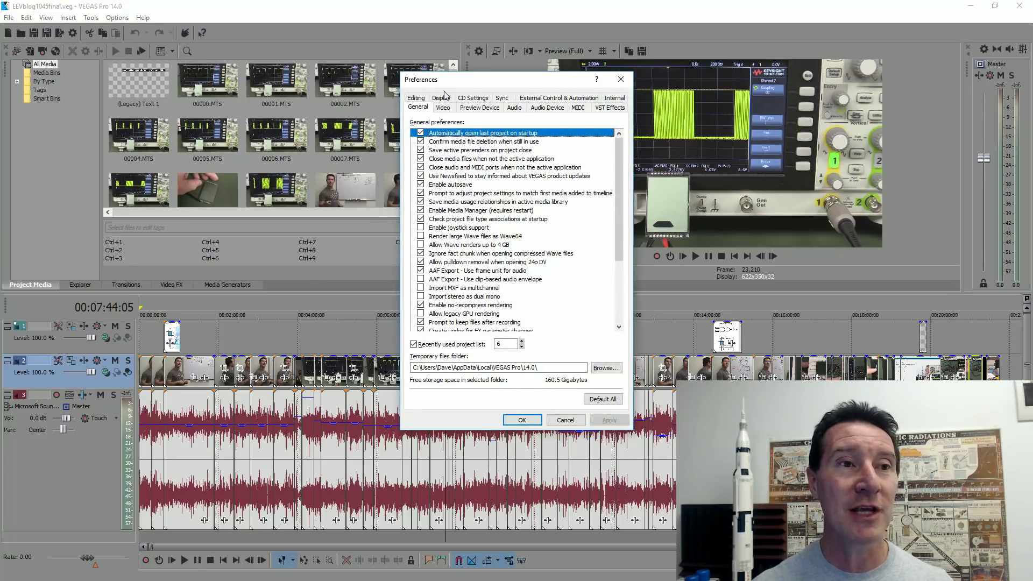
left_click(613, 99)
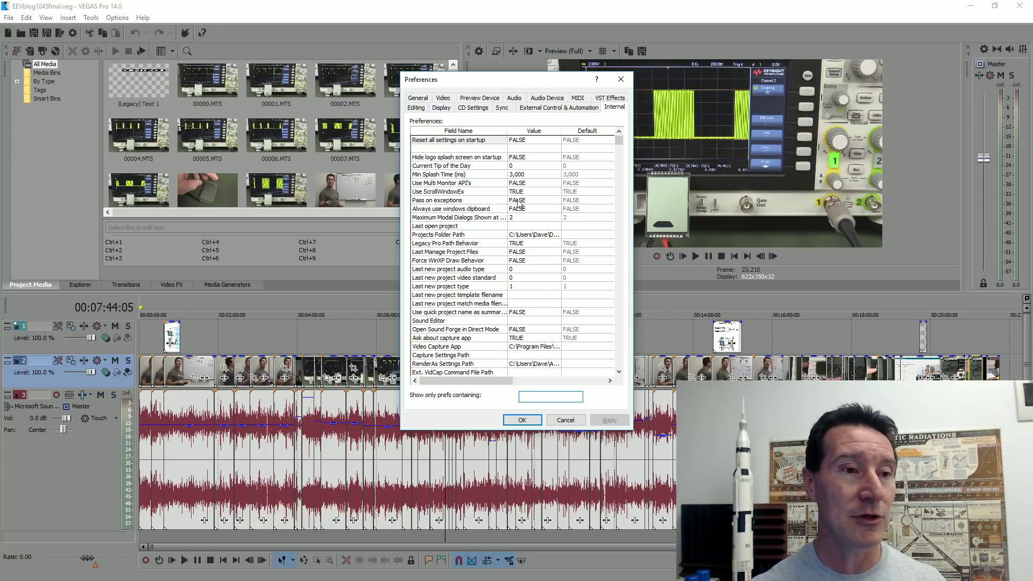
left_click_drag(622, 138, 643, 403)
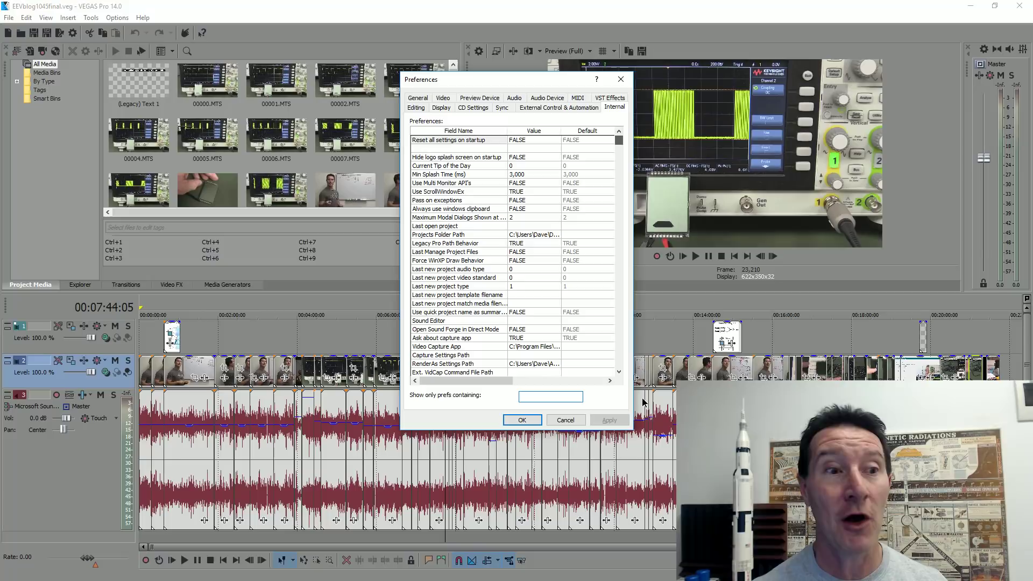
- Filter internal preferences by 'core', set Enable multi-core rendering for playback to FALSE, and confirm
left_click(559, 398)
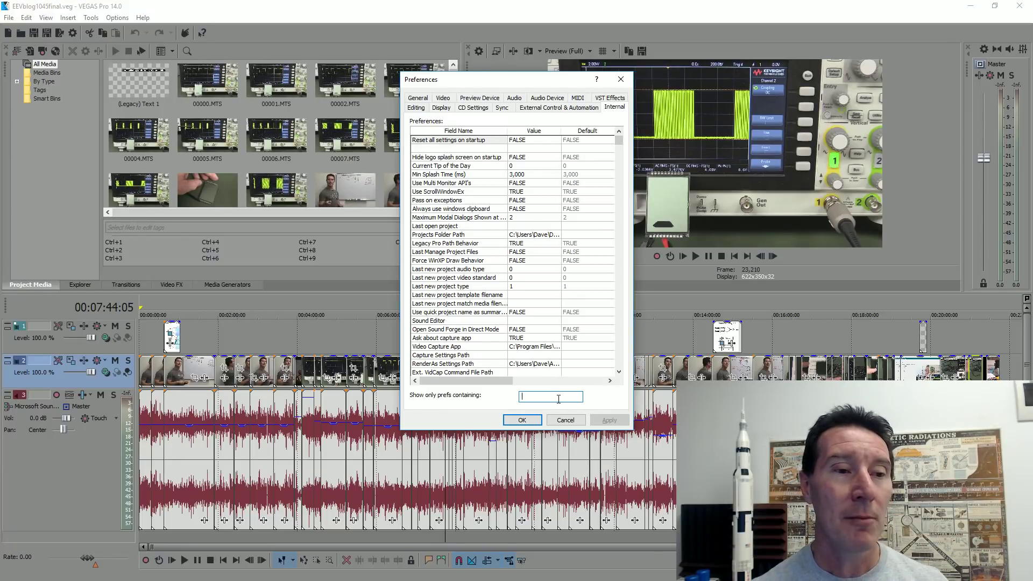
type("core")
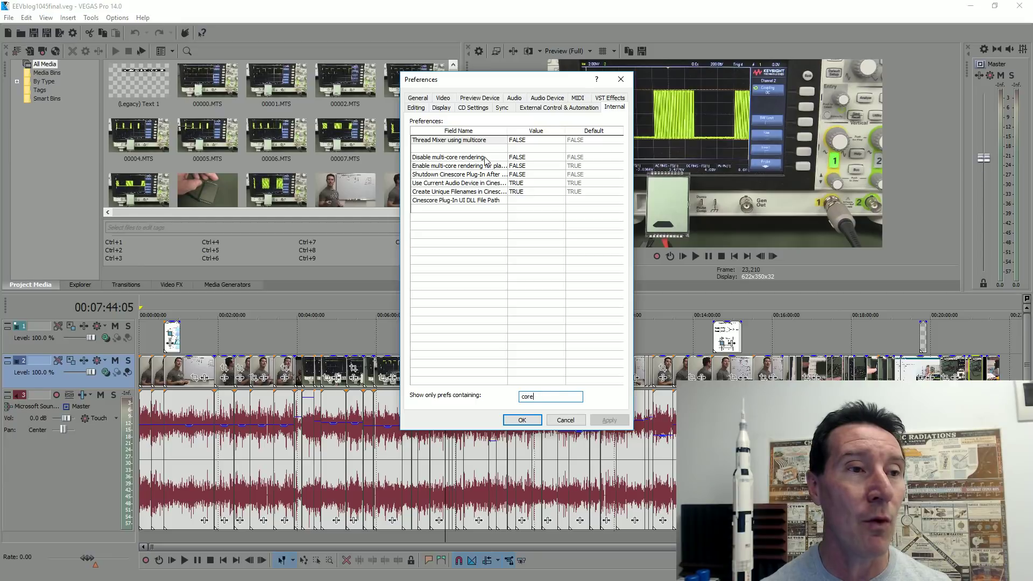
left_click(446, 158)
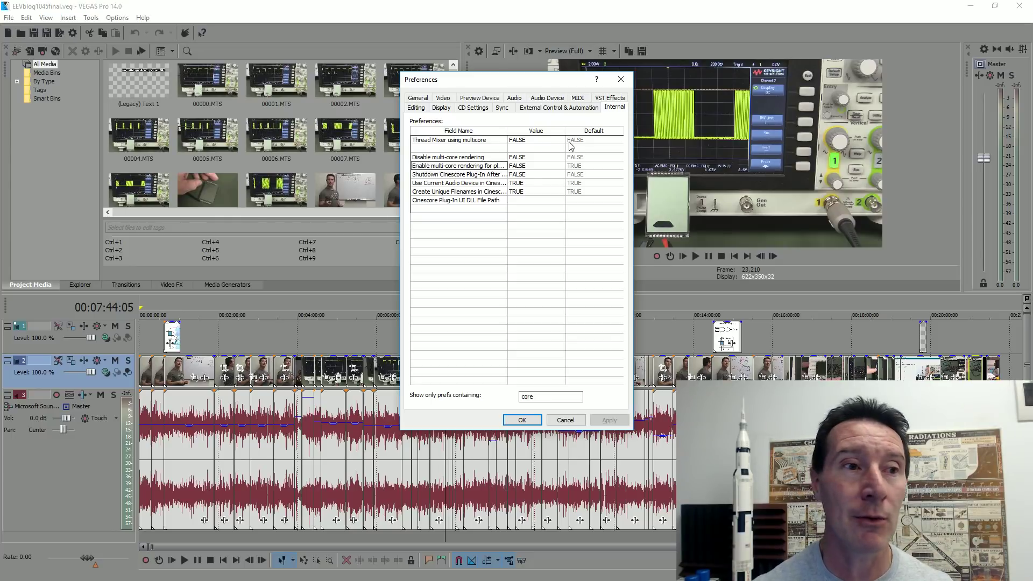
left_click(471, 175)
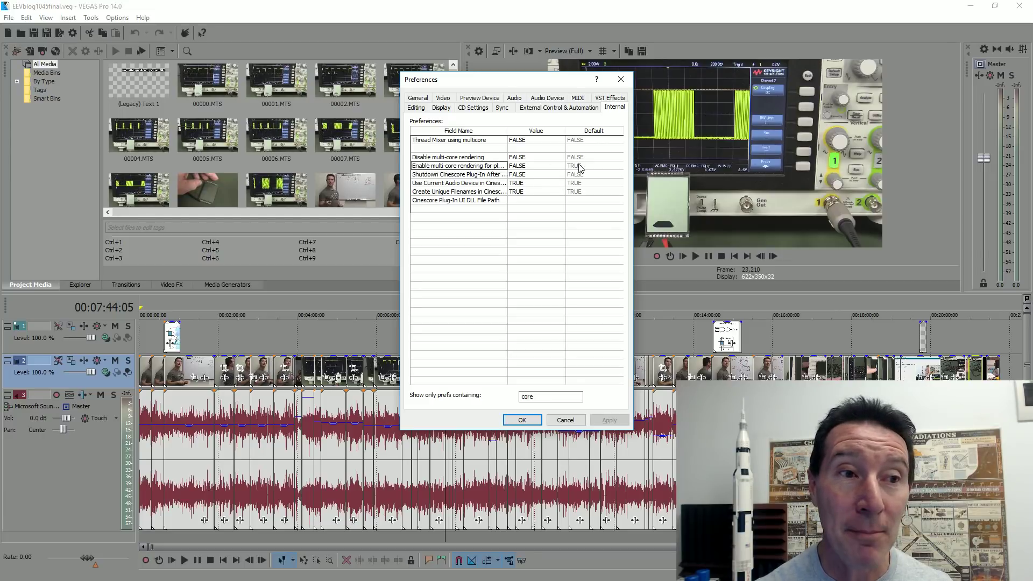
left_click(535, 167)
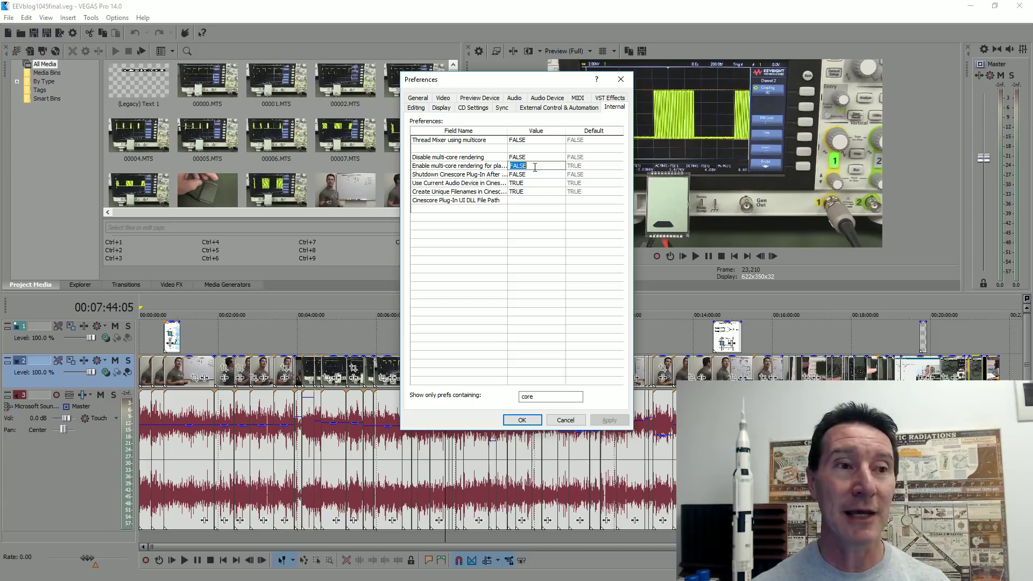
key("Return")
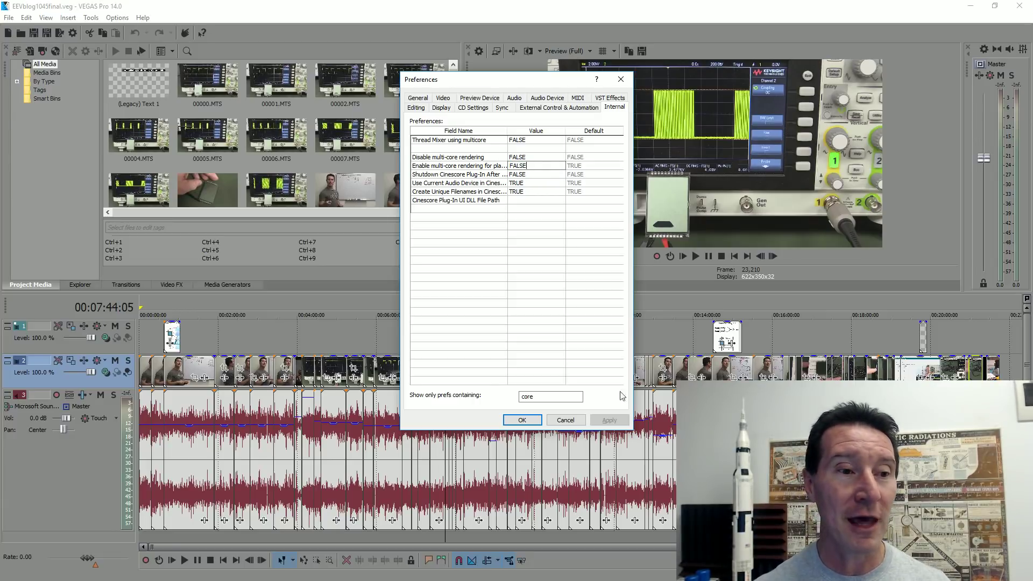
left_click(522, 420)
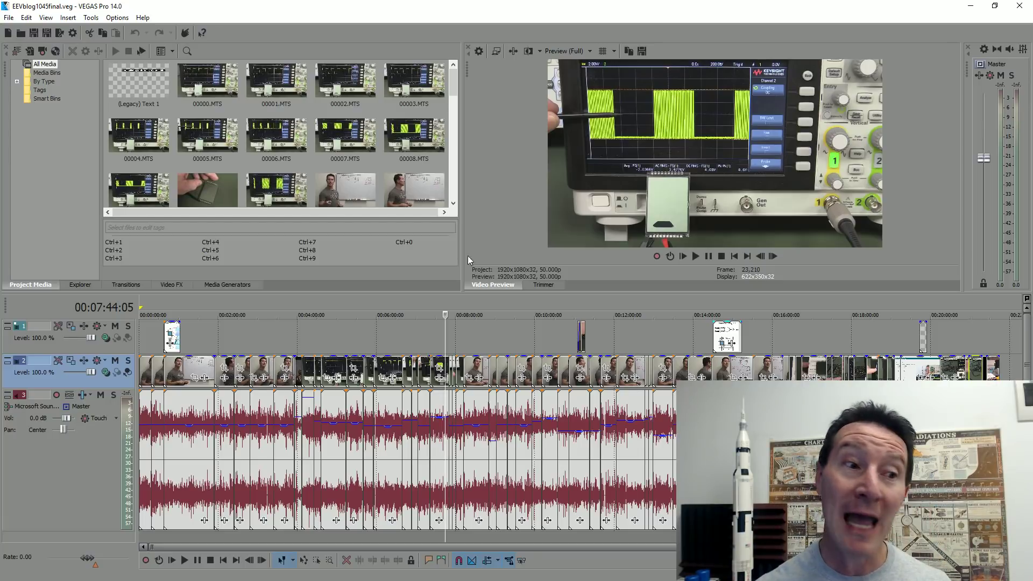
- Play the untitled project's timeline from about 1:26 and stop at 00:02:13.08
left_click(472, 308)
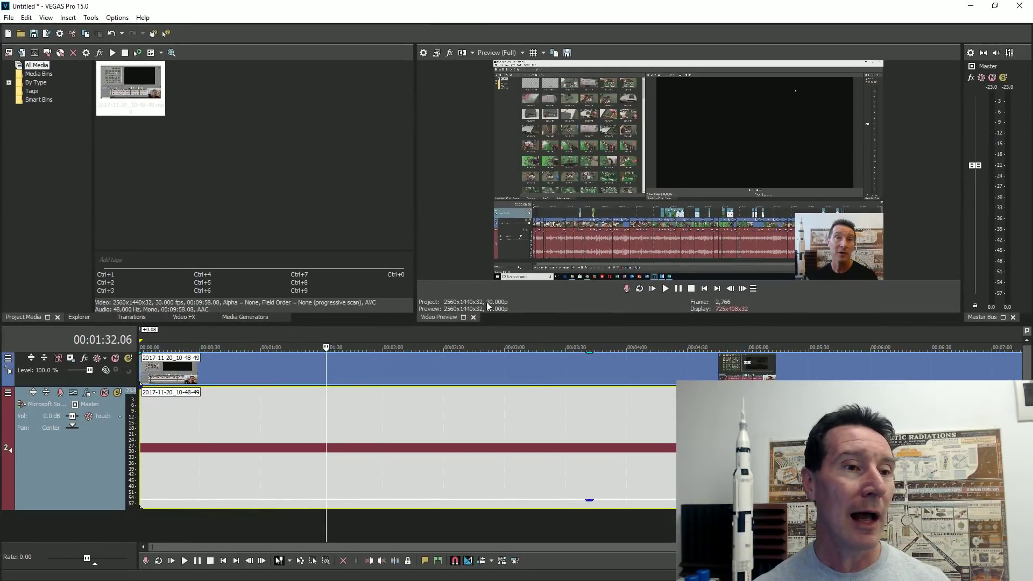
left_click(314, 347)
key("space")
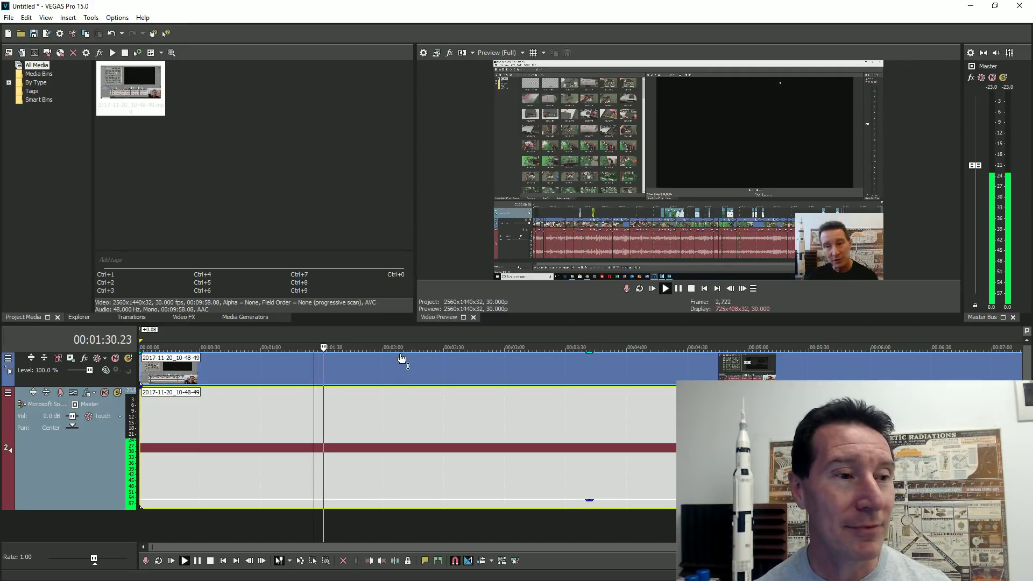
left_click(409, 337)
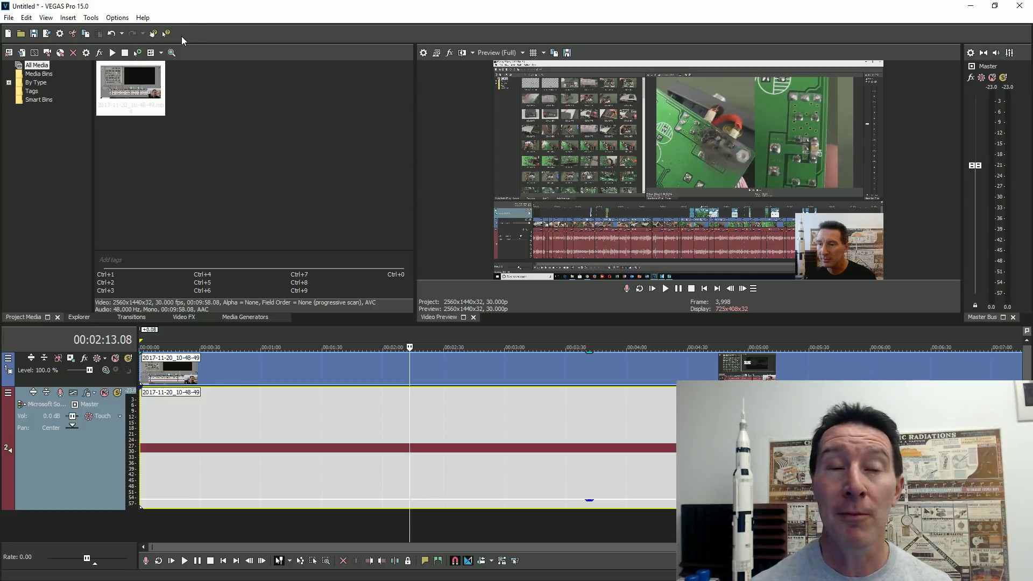
left_click(117, 18)
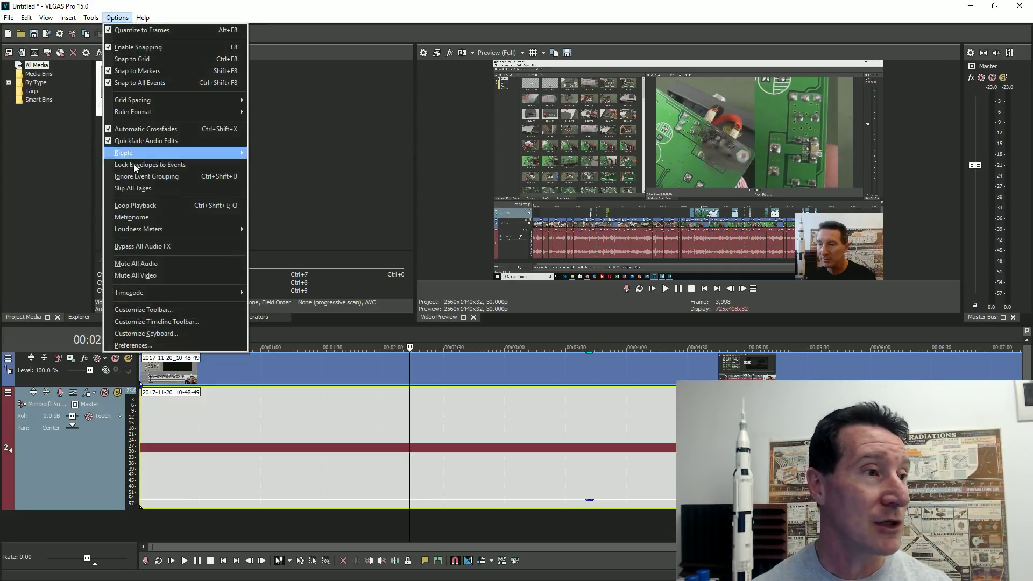
left_click(160, 346)
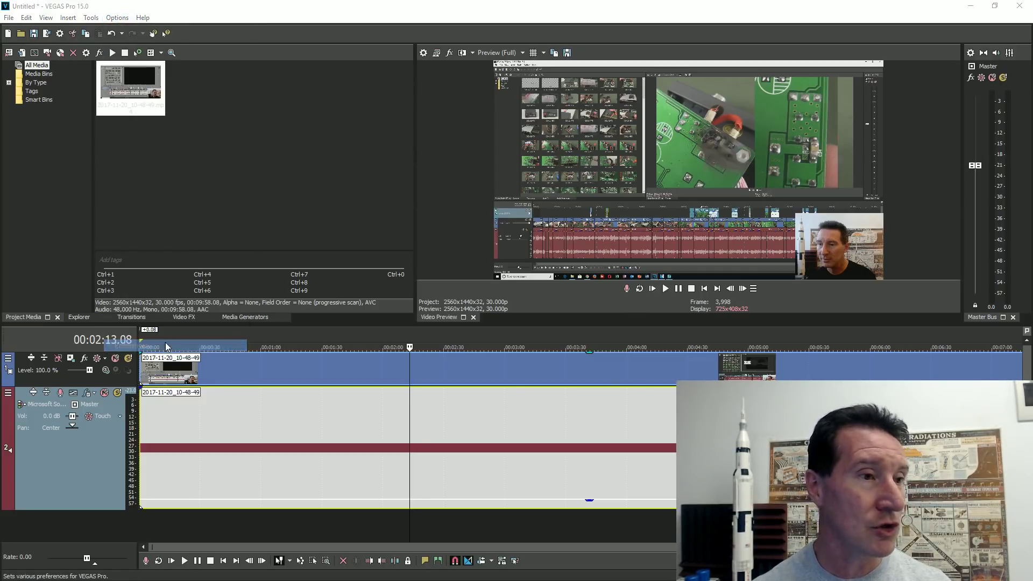
left_click(615, 97)
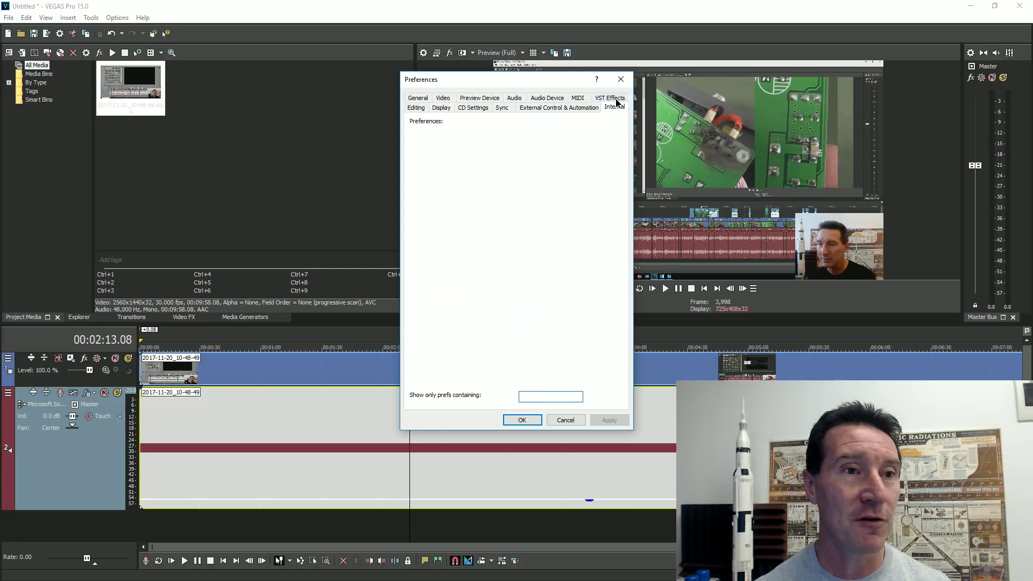
left_click(524, 397)
type("core")
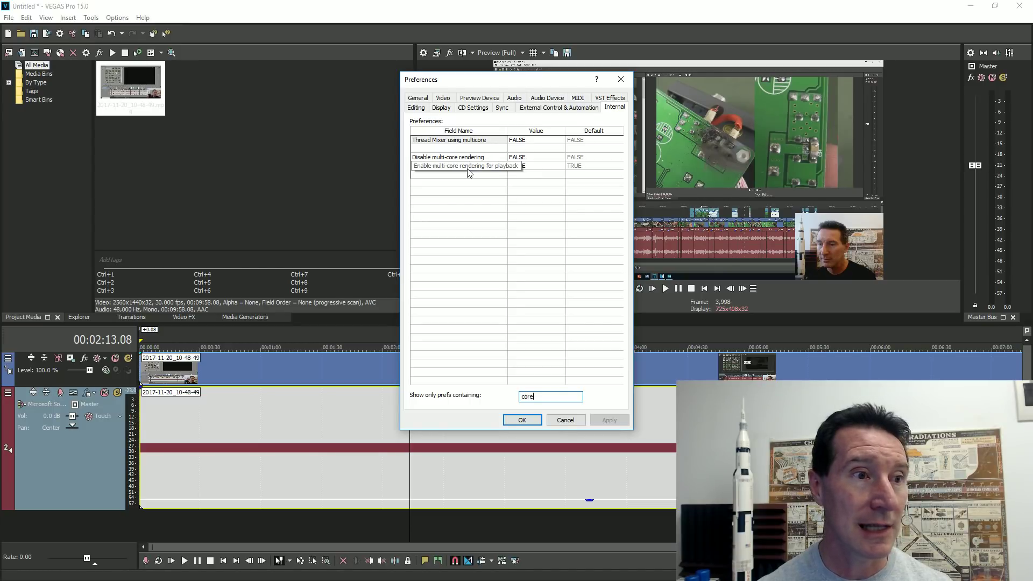
left_click(468, 167)
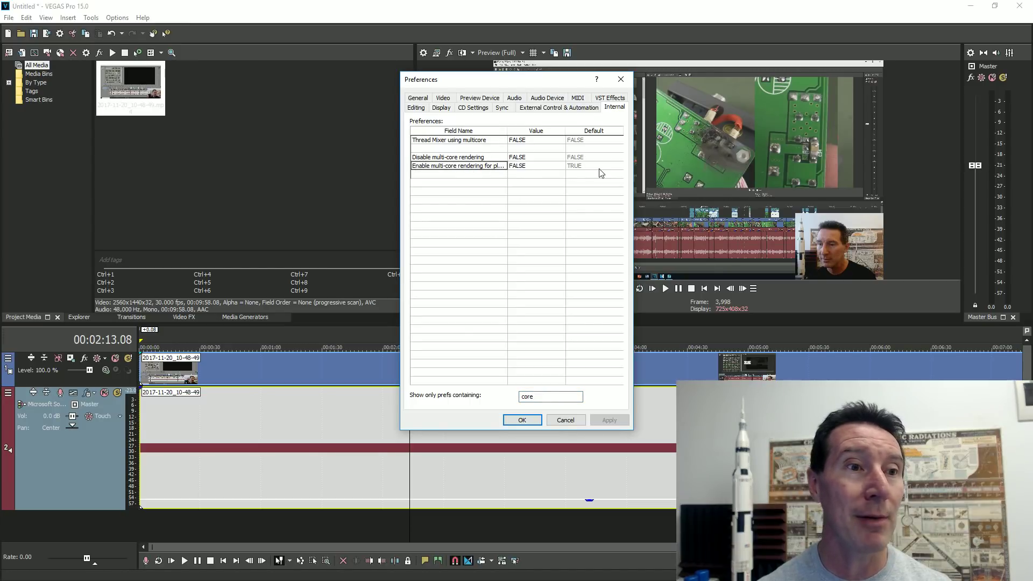
left_click(538, 166)
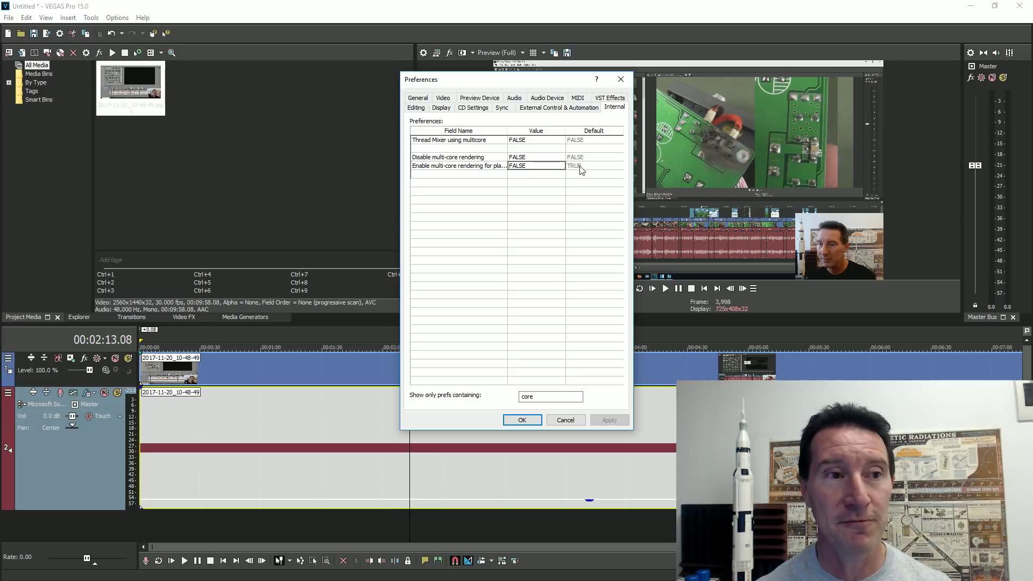
left_click(582, 167)
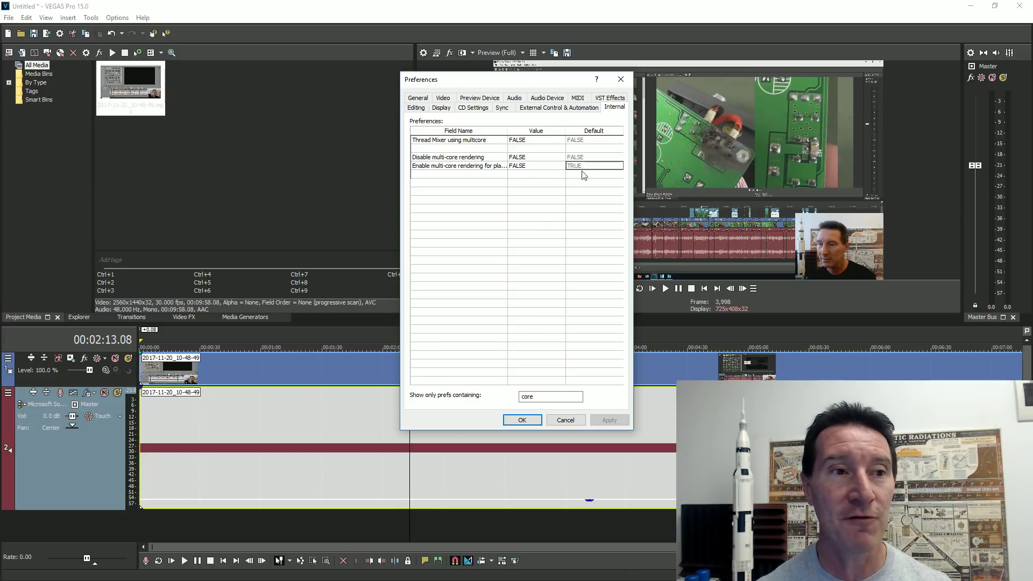
left_click(566, 422)
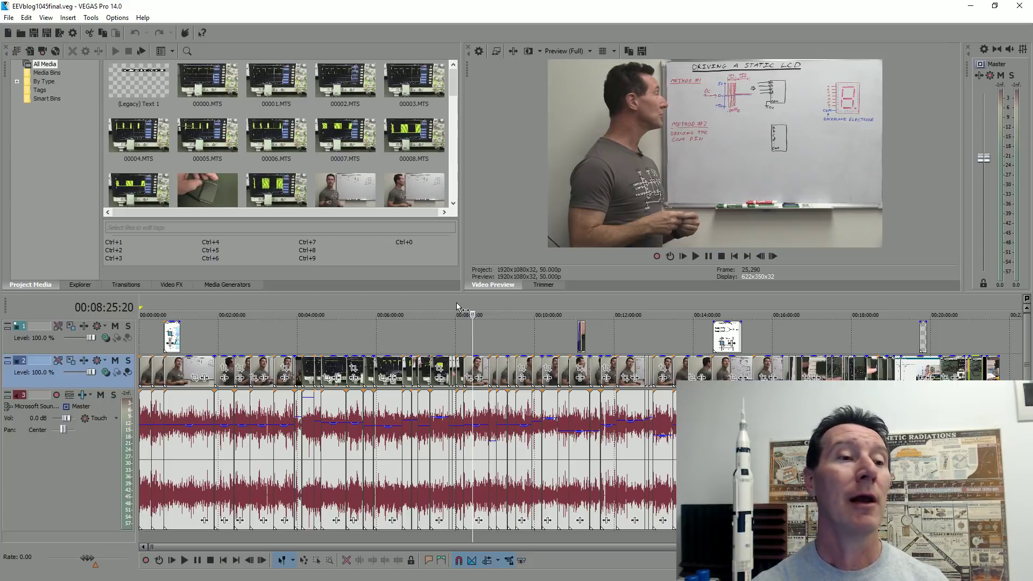
left_click(445, 303)
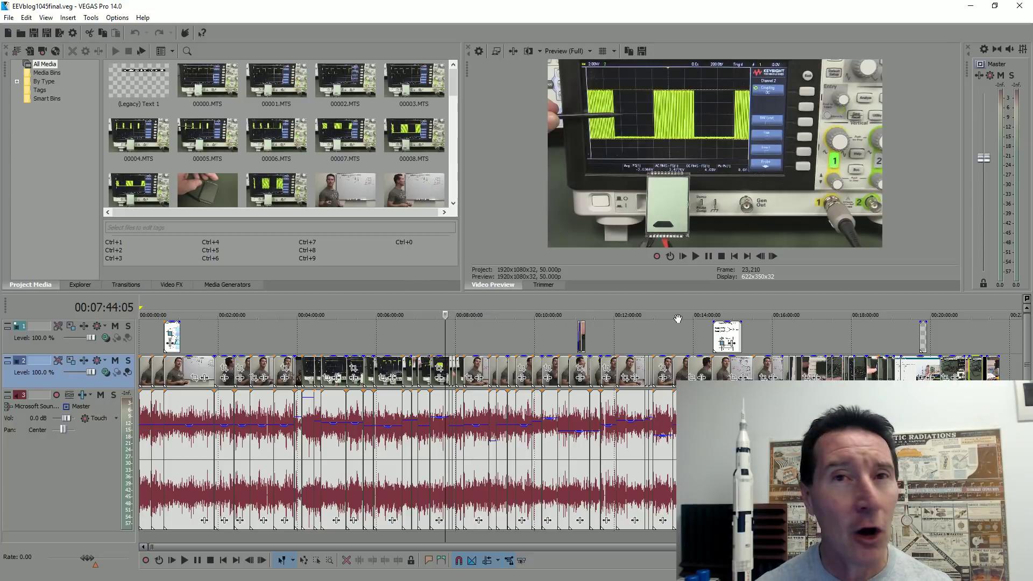
left_click(726, 313)
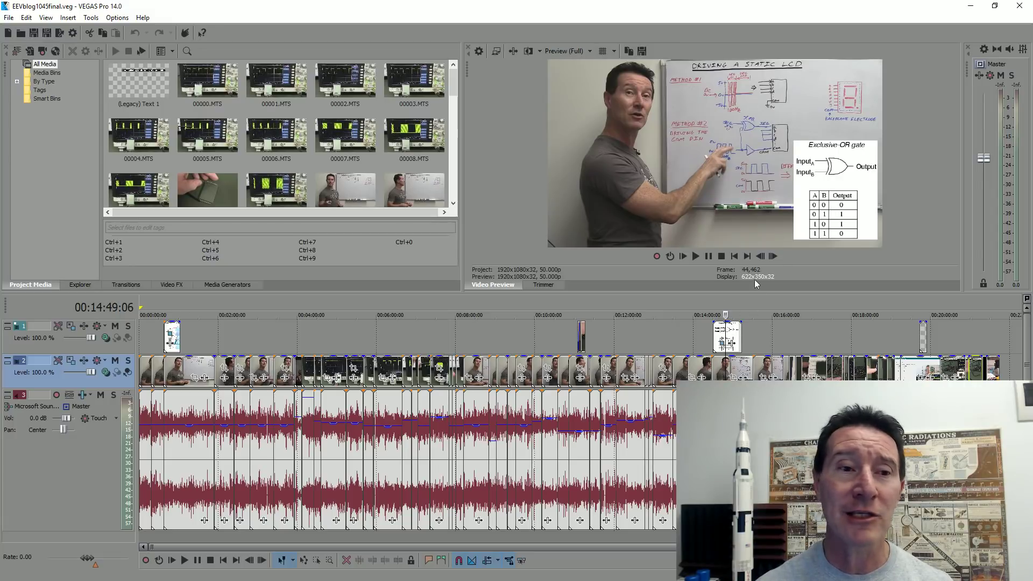
left_click(921, 307)
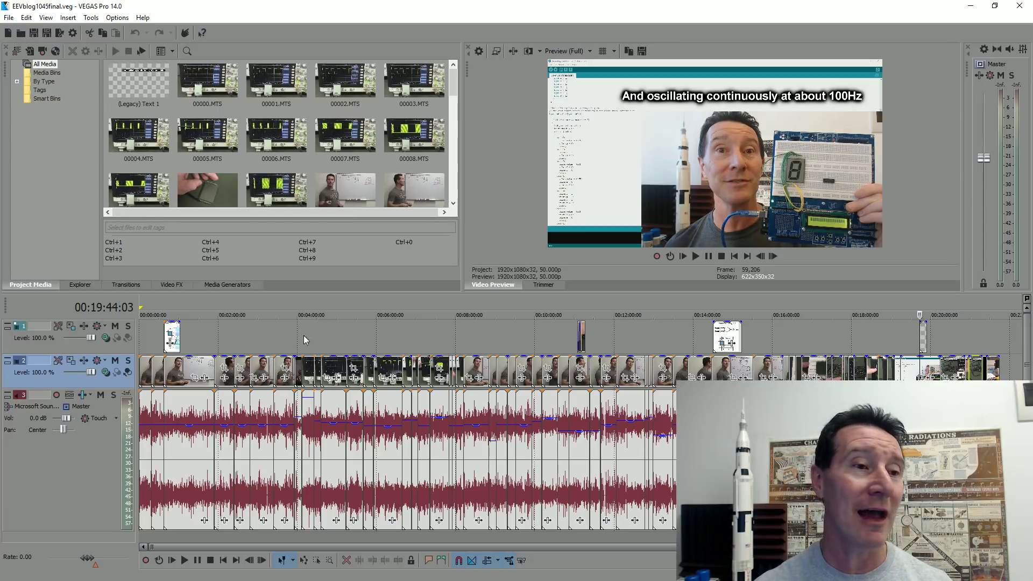
left_click(173, 312)
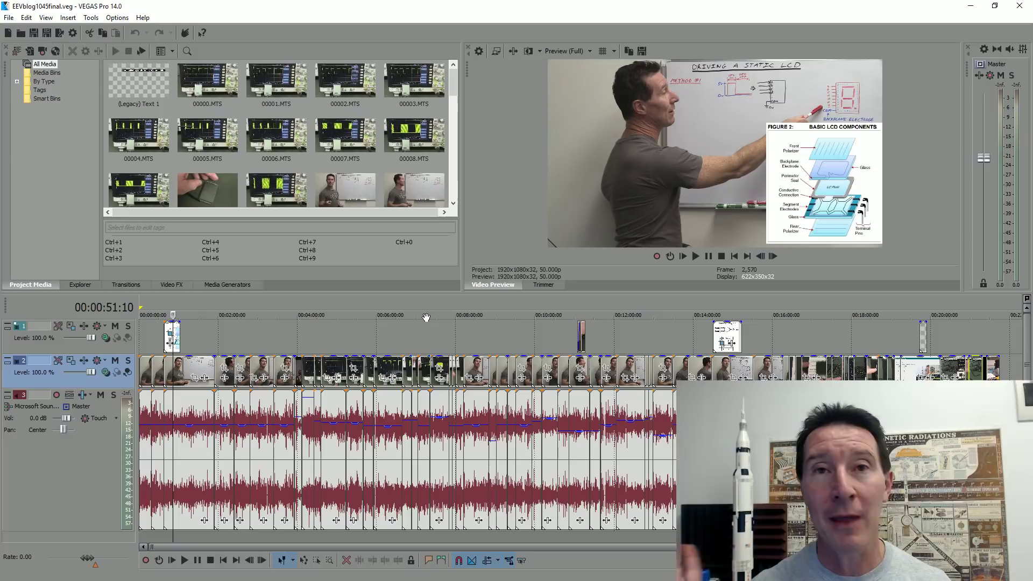
left_click(202, 306)
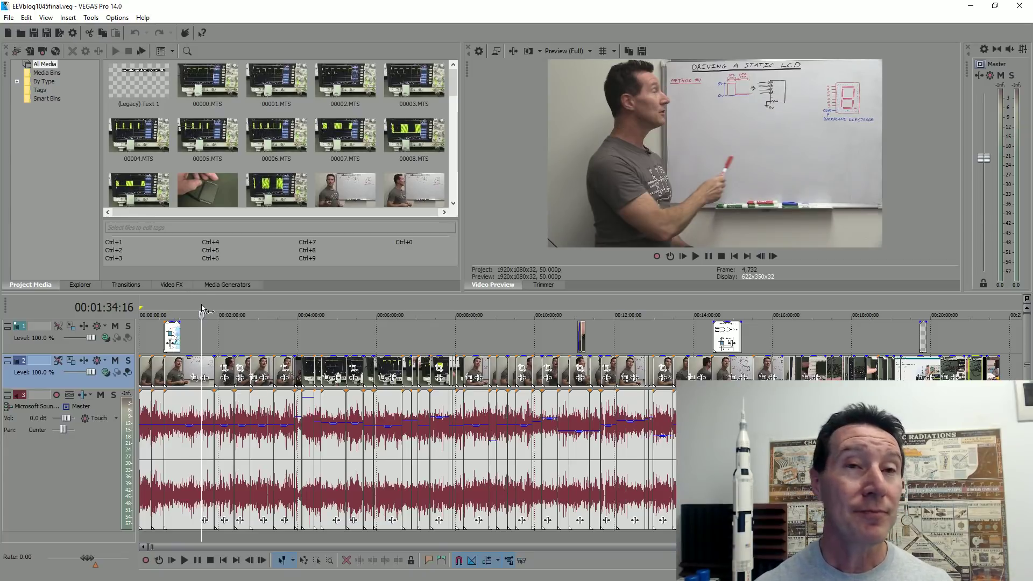